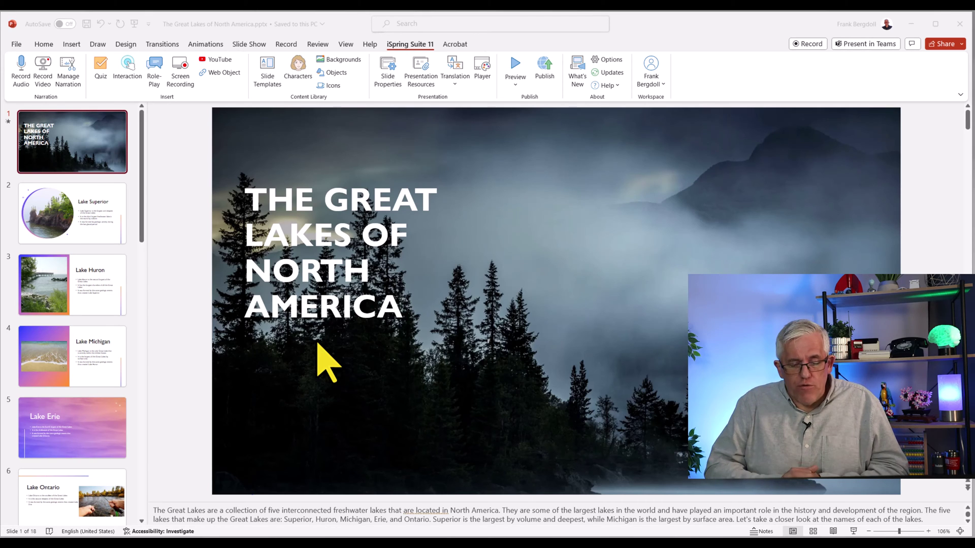
- Scroll the thumbnail pane and select blank slide 7, after the Lake Ontario slide
scroll(96, 189, "down", 1)
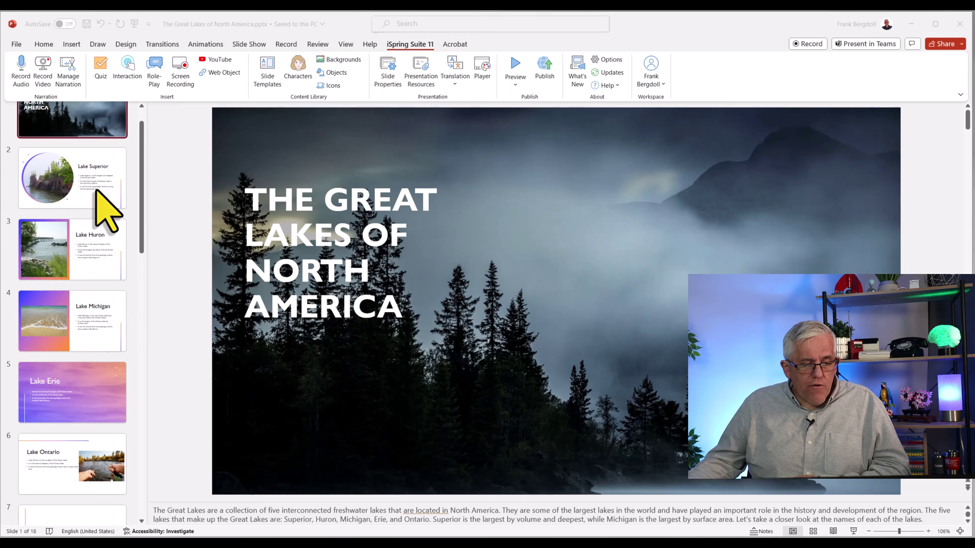
scroll(93, 183, "down", 1)
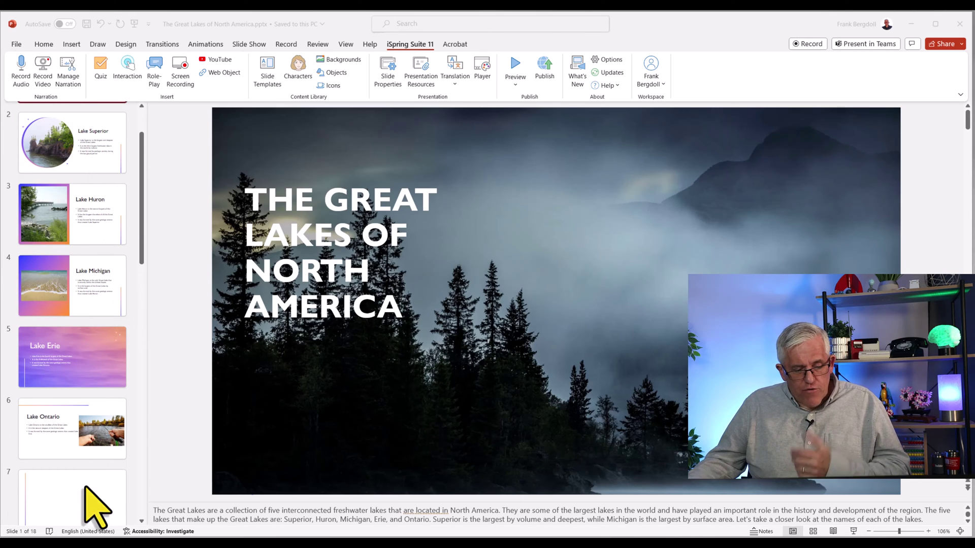
left_click(63, 500)
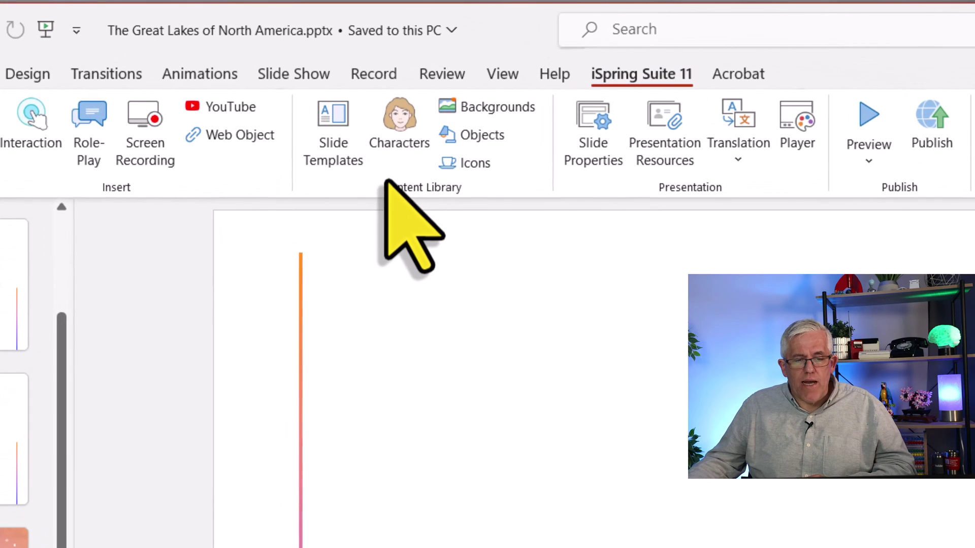
- Insert the Blue Sweater Beard Guy character from iSpring's Characters library onto slide 7
left_click(394, 143)
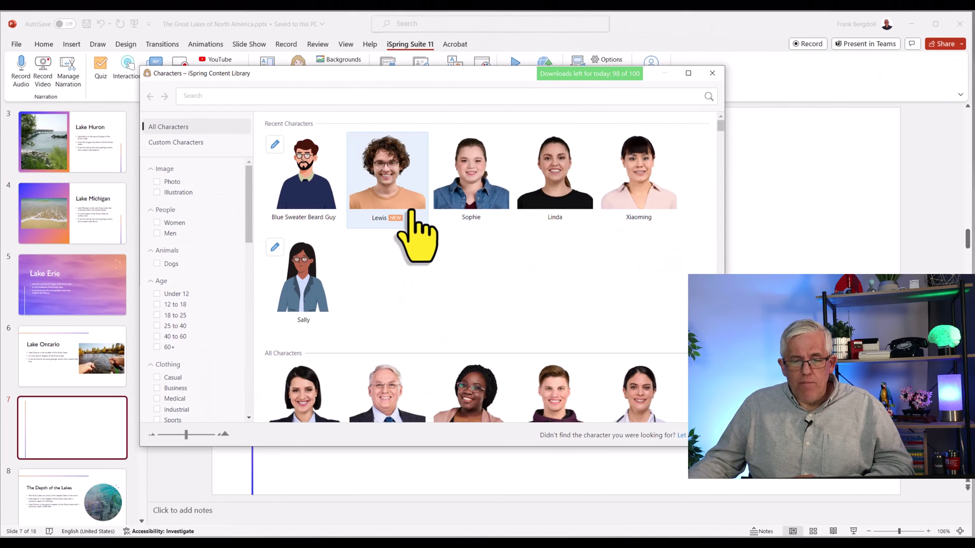
left_click(308, 196)
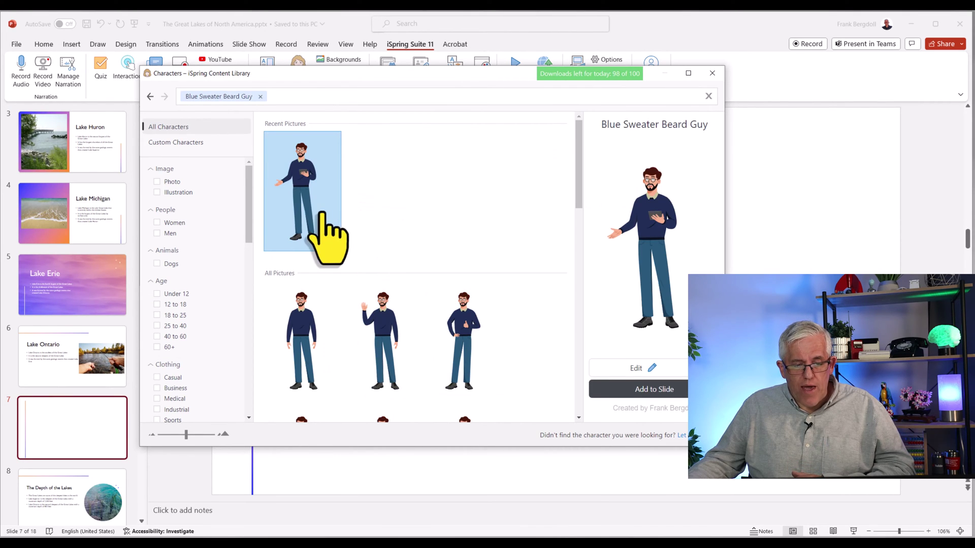
left_click(632, 389)
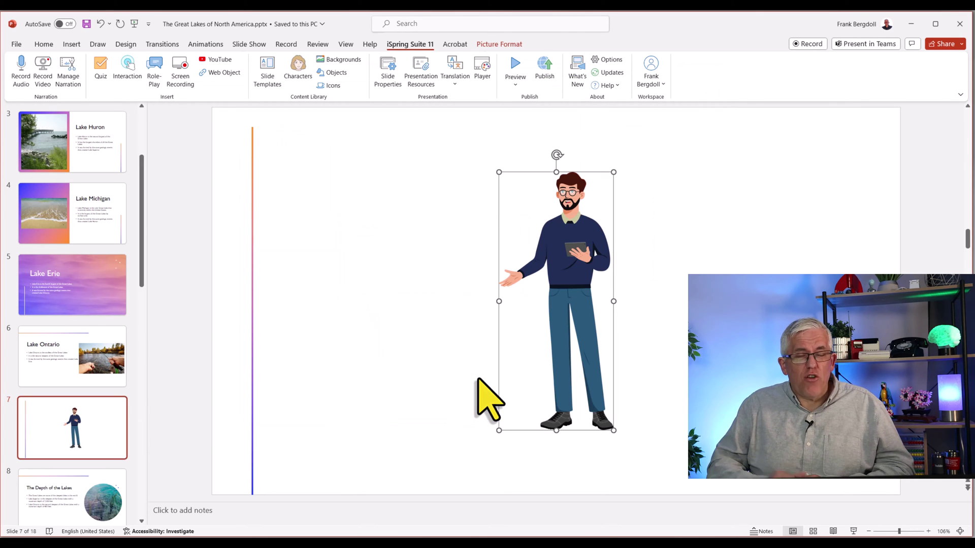
key("Page_Up")
key("Page_Up")
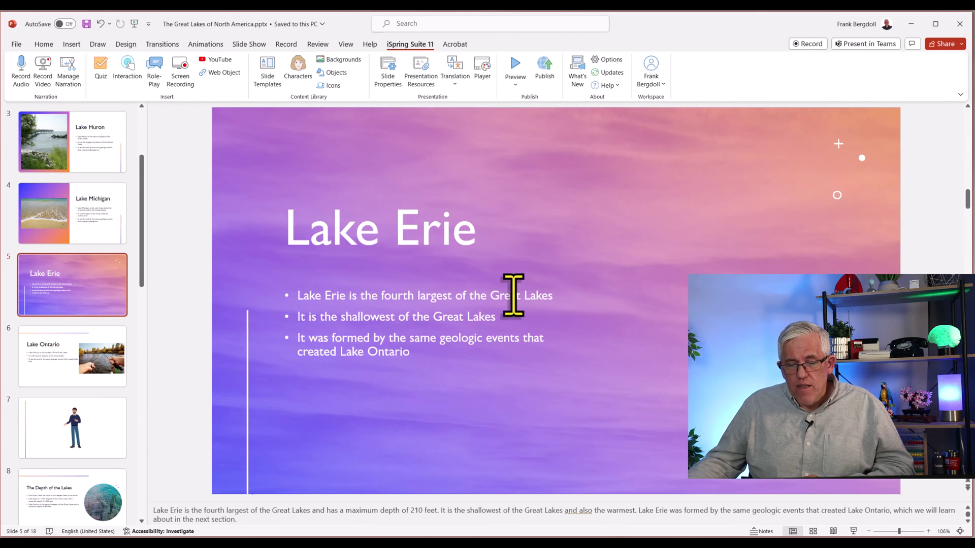
left_click(116, 425)
- Move the character to the slide's right side and enlarge it to nearly full slide height
left_click_drag(563, 300, 812, 238)
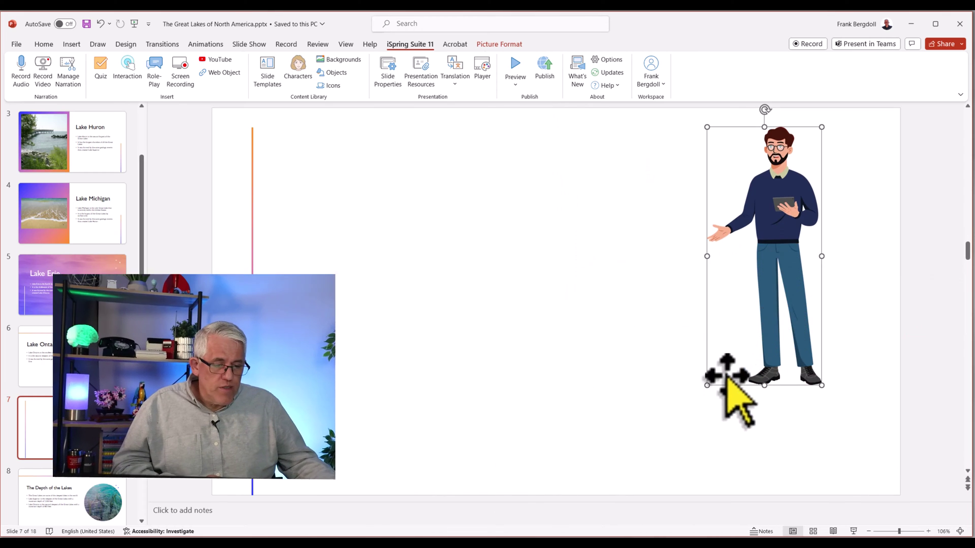
left_click_drag(689, 411, 657, 444)
left_click(559, 426)
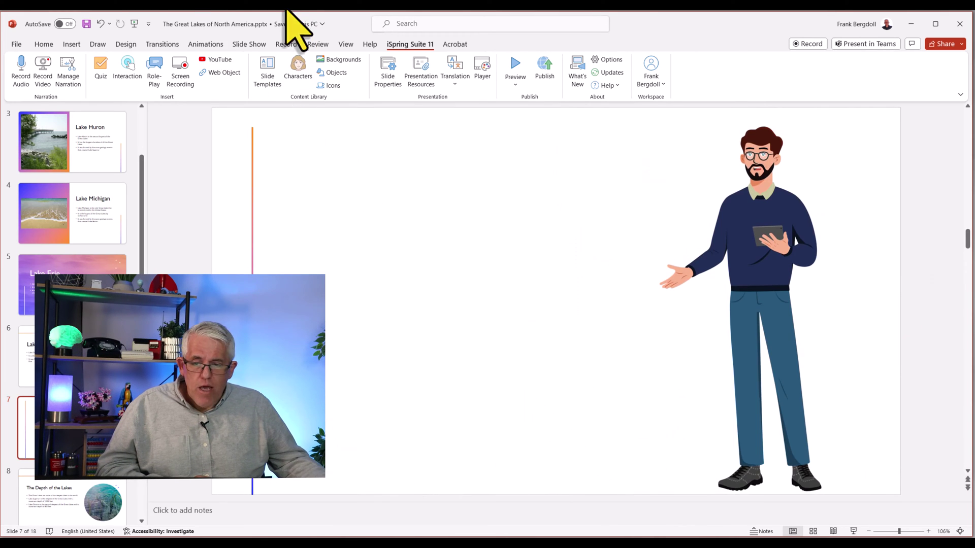
- Add a text box at the upper left reading 'What lakes have you visited?'
left_click(71, 45)
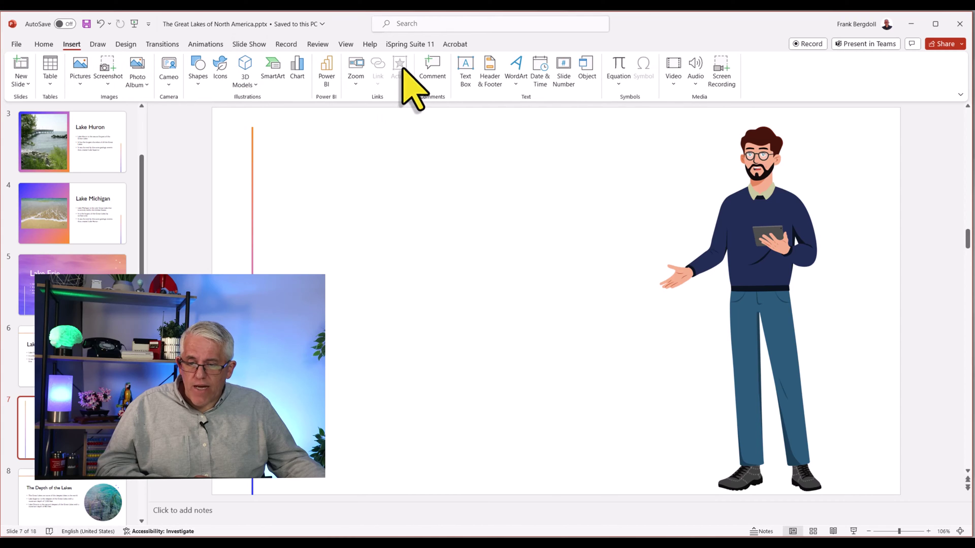
left_click(462, 69)
left_click(337, 157)
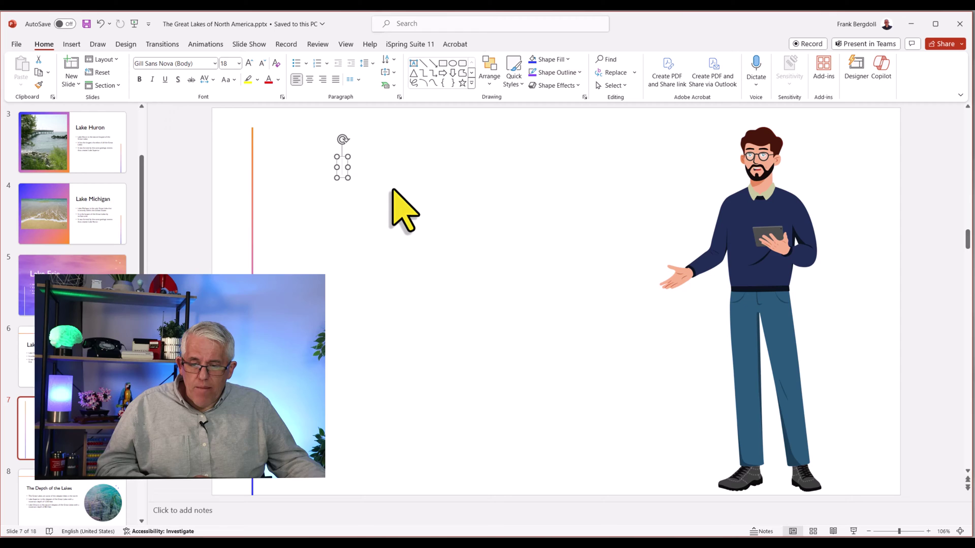
type("Wah")
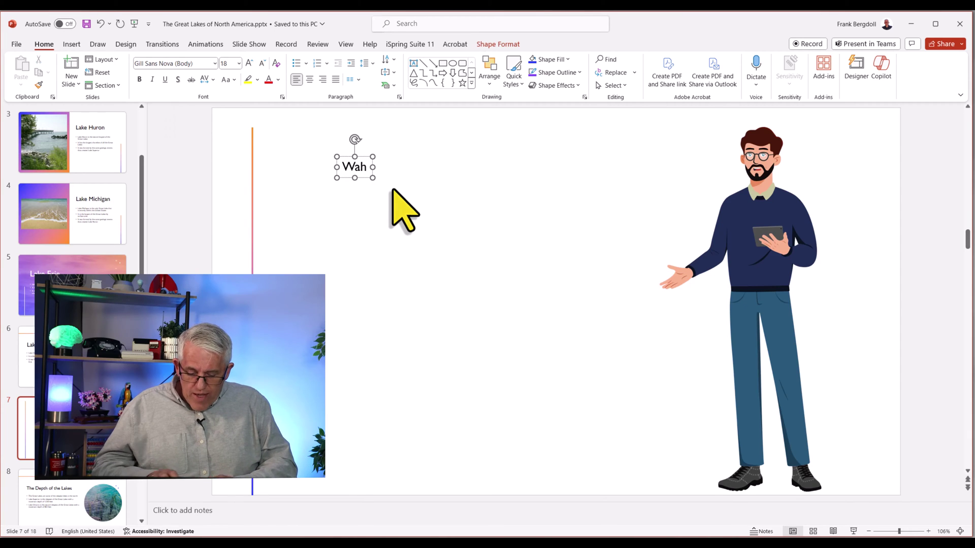
key("BackSpace")
key("BackSpace")
type("hat la")
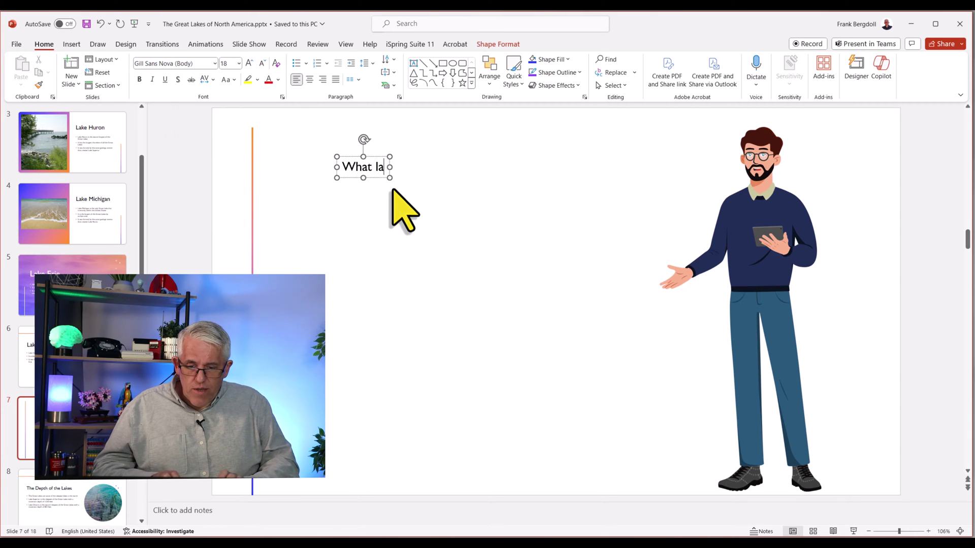
type("kes have tyty")
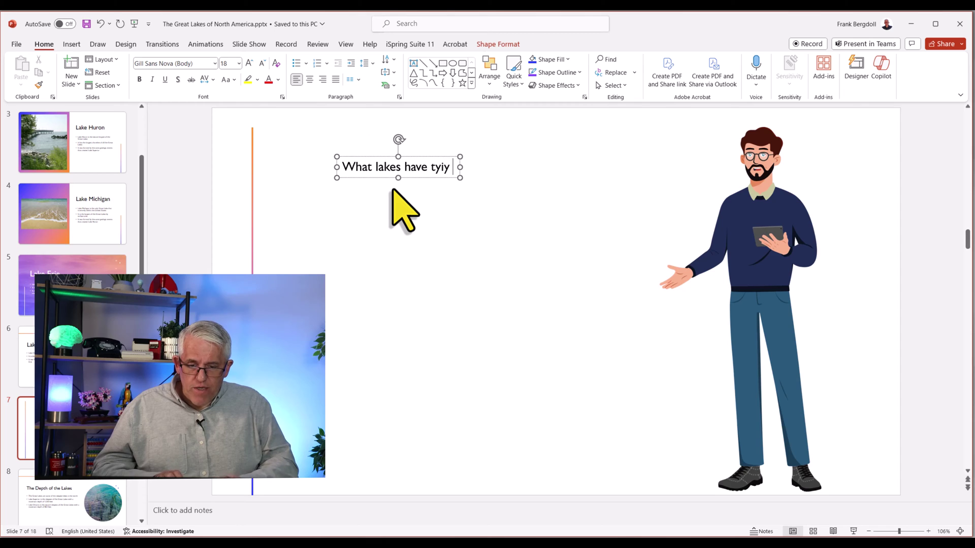
key("BackSpace")
key("BackSpace")
key("BackSpace")
key("BackSpace")
type("you ")
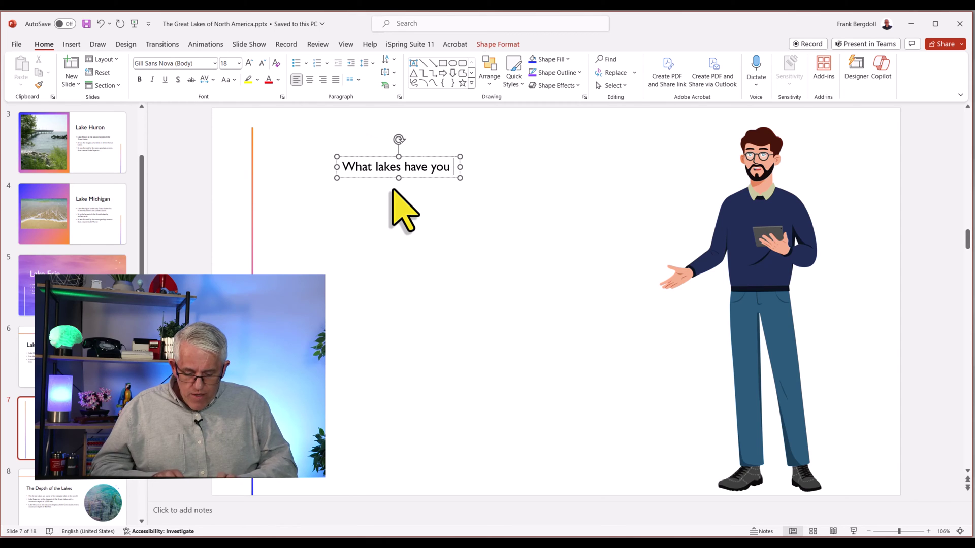
type("visited")
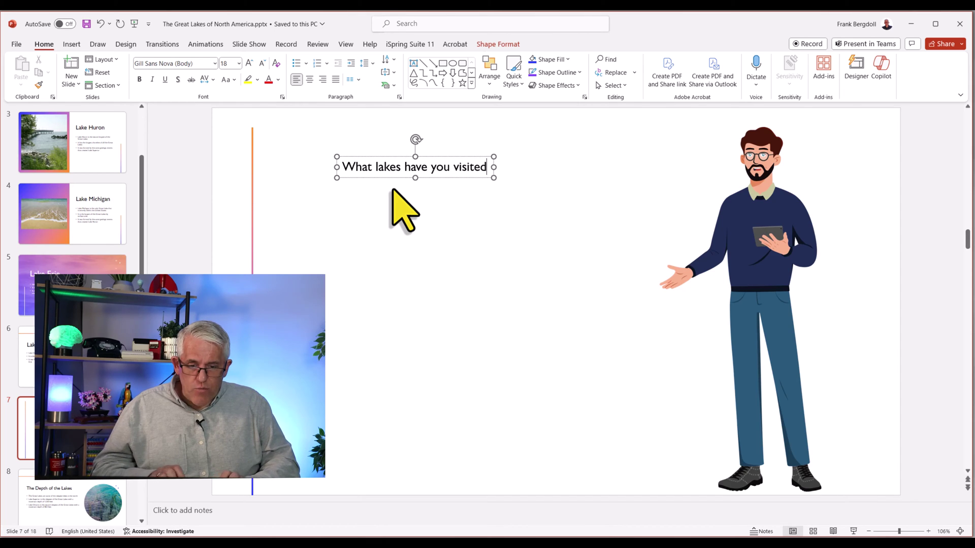
type("?")
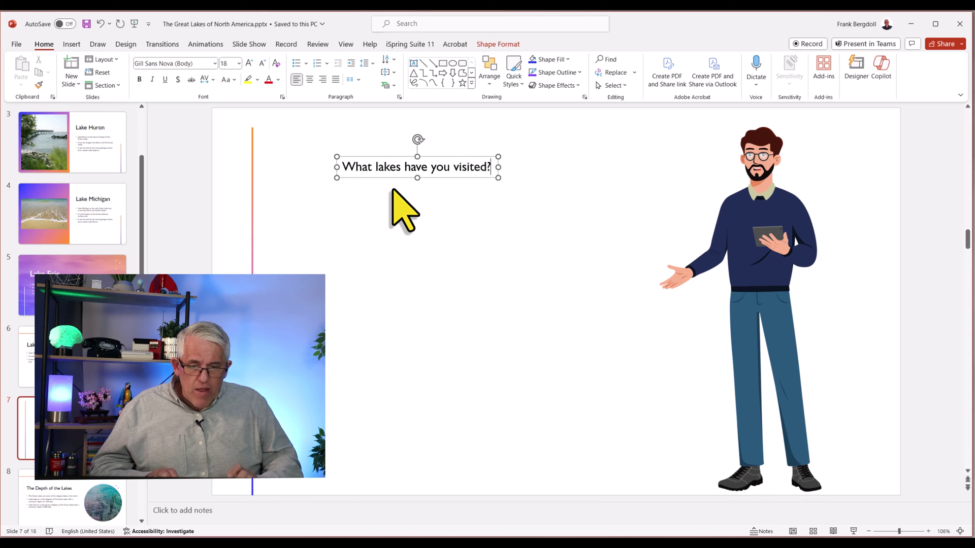
- Add the lines 'How large were they?' and 'How deep were they?' below the first question
key("Return")
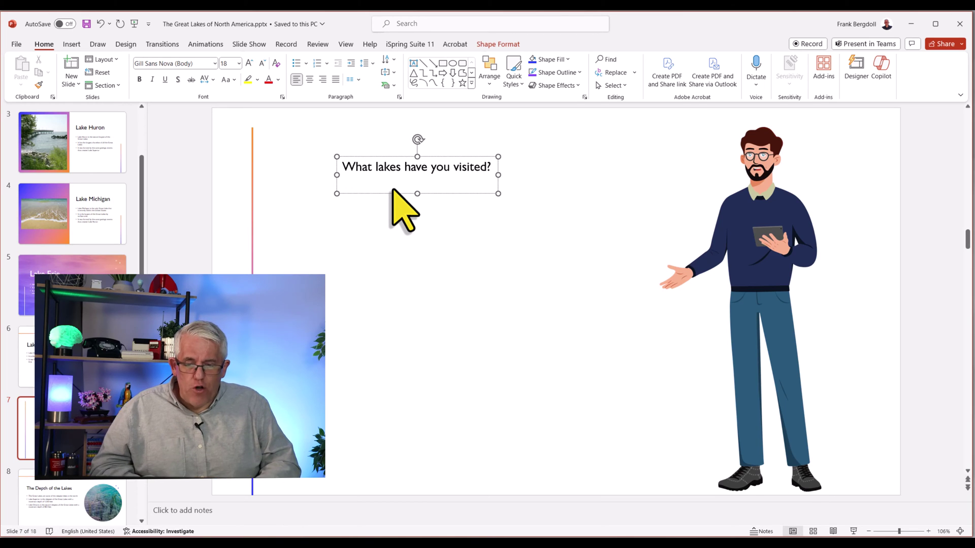
type("How")
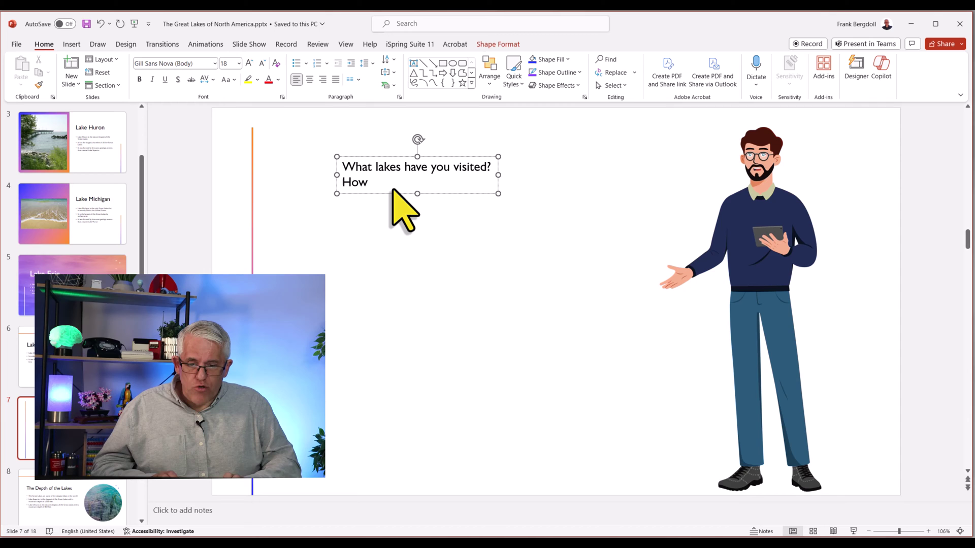
type(" large w")
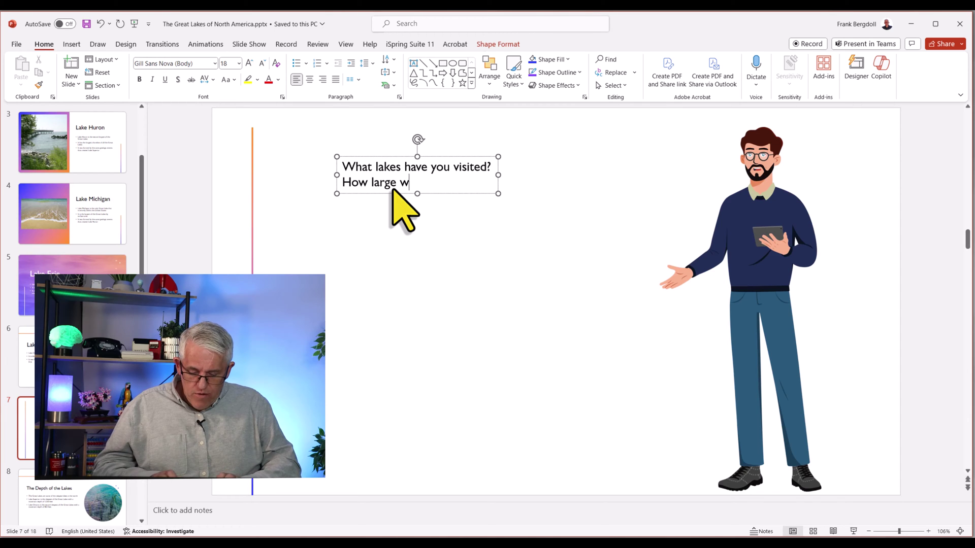
type("ere they")
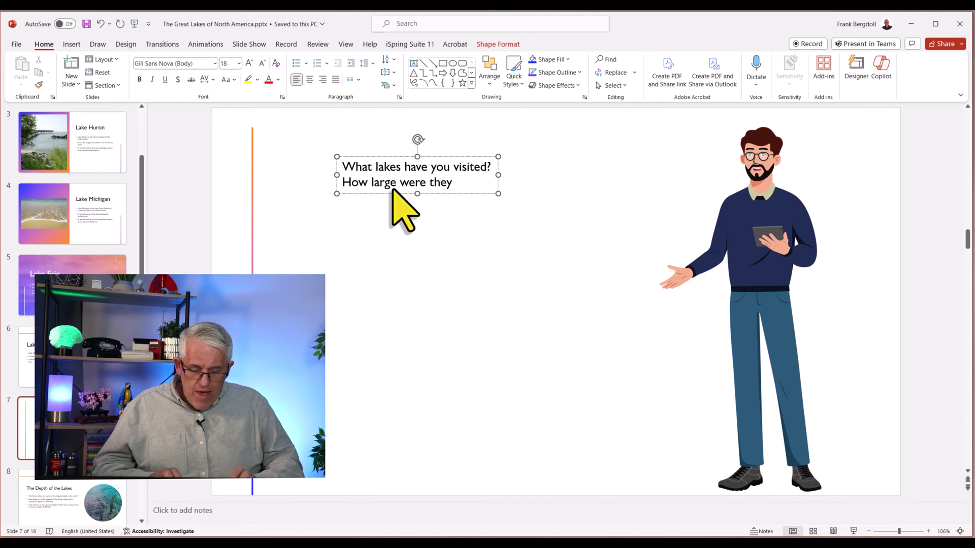
type("?")
key("Return")
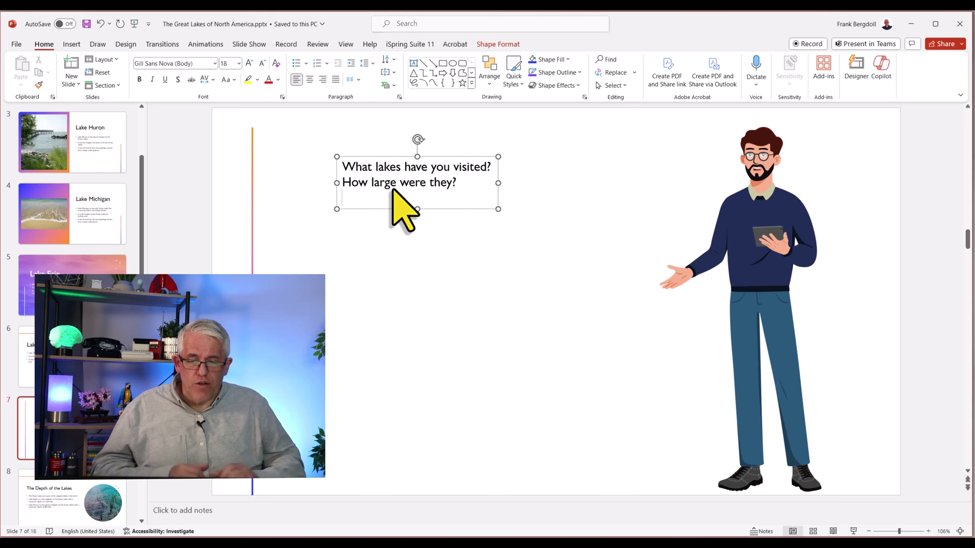
type("H")
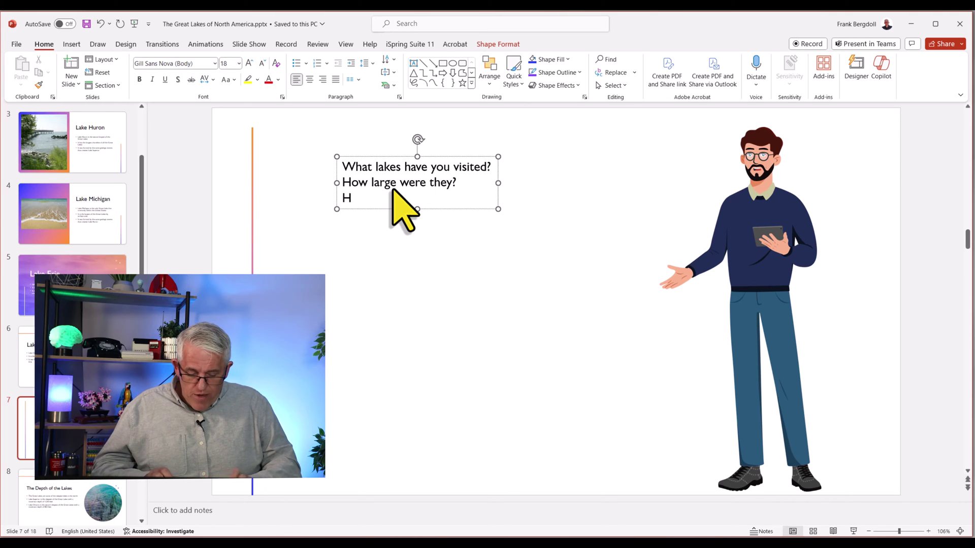
type("ow dee")
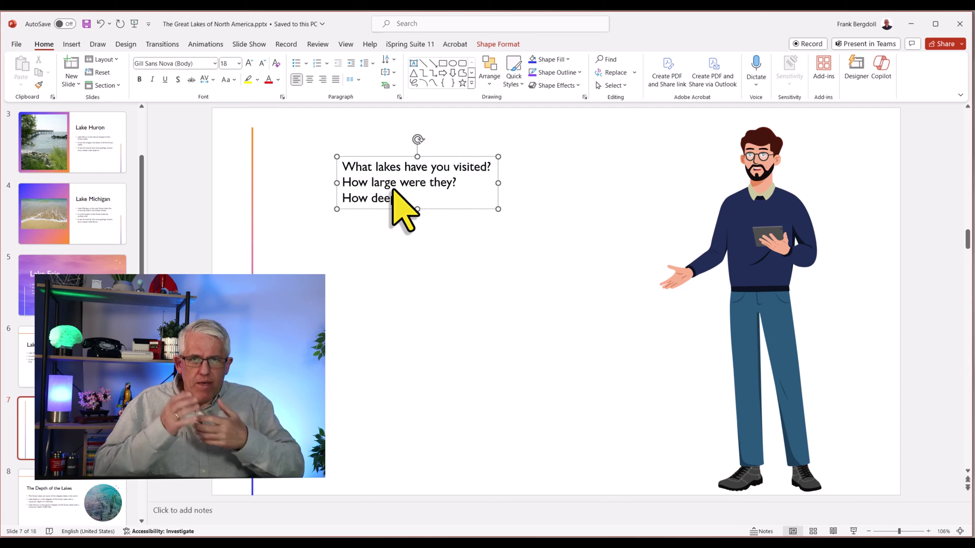
type("were they")
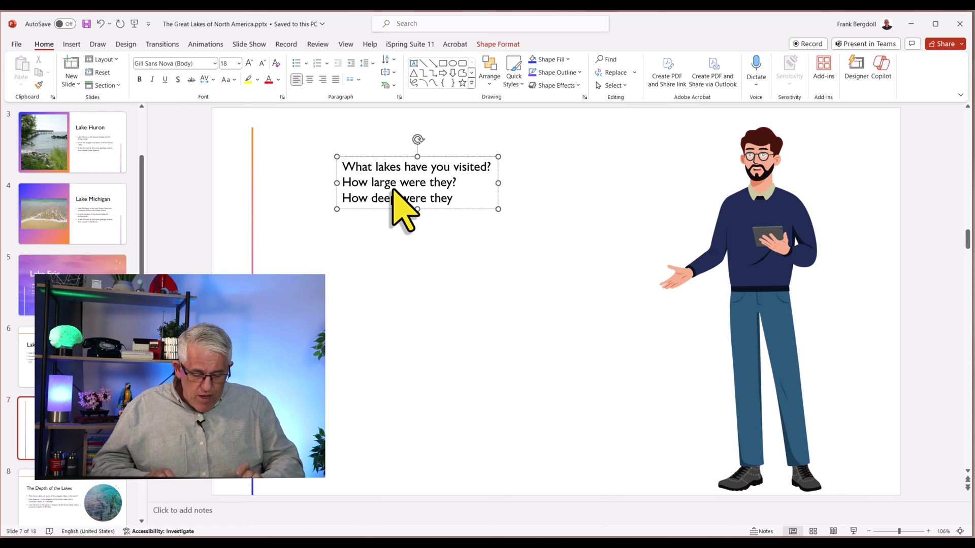
type("?")
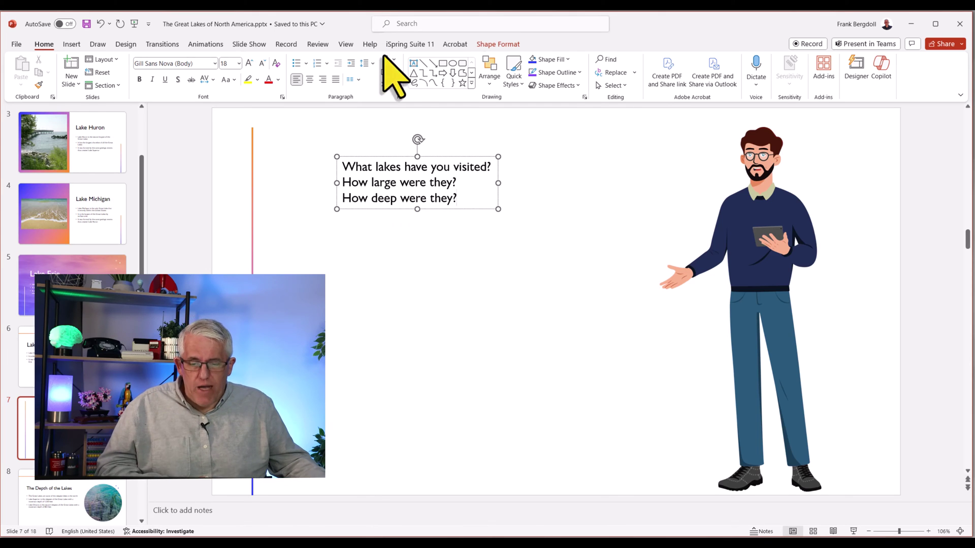
left_click(453, 258)
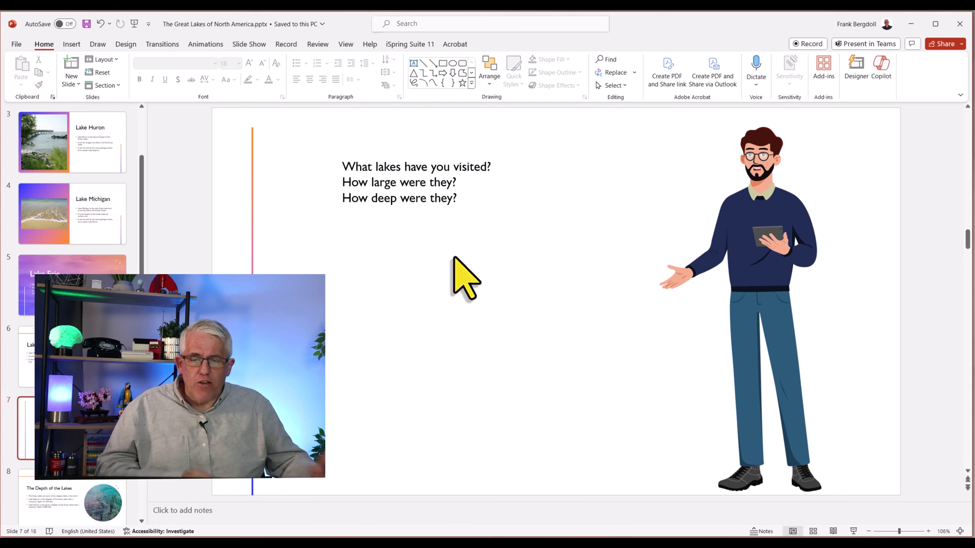
- Widen the question text box to the right and set all three questions to 32 pt
left_click(460, 200)
left_click_drag(496, 211, 607, 264)
triple_click(466, 197)
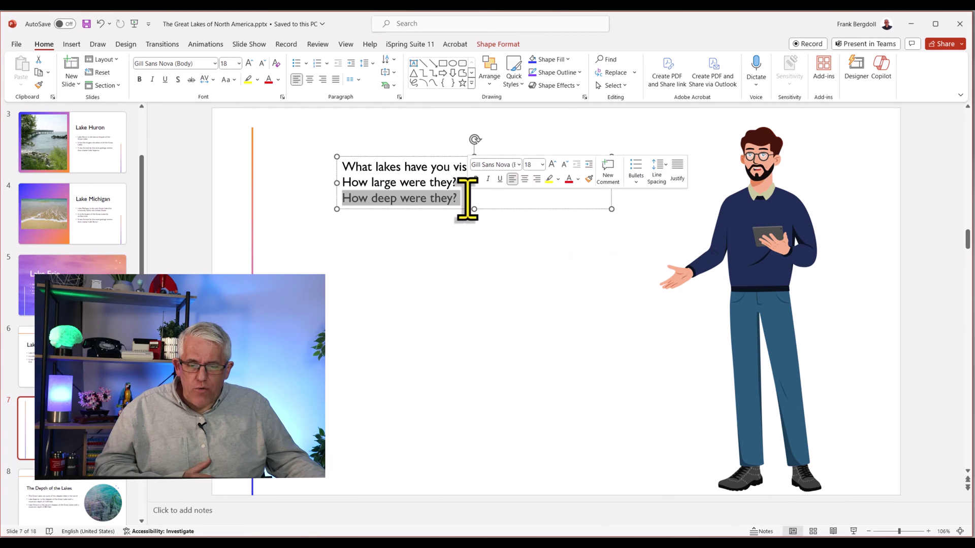
left_click_drag(465, 198, 333, 167)
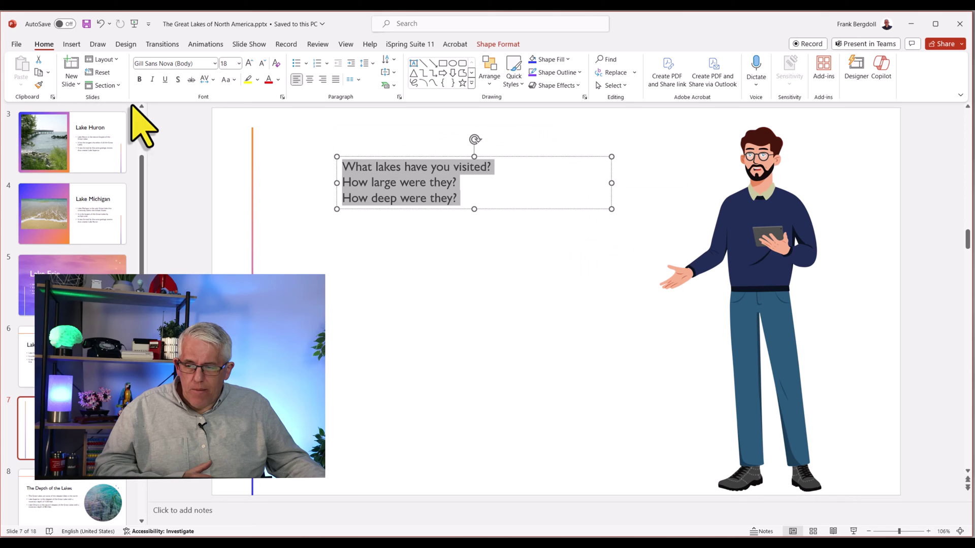
left_click(238, 64)
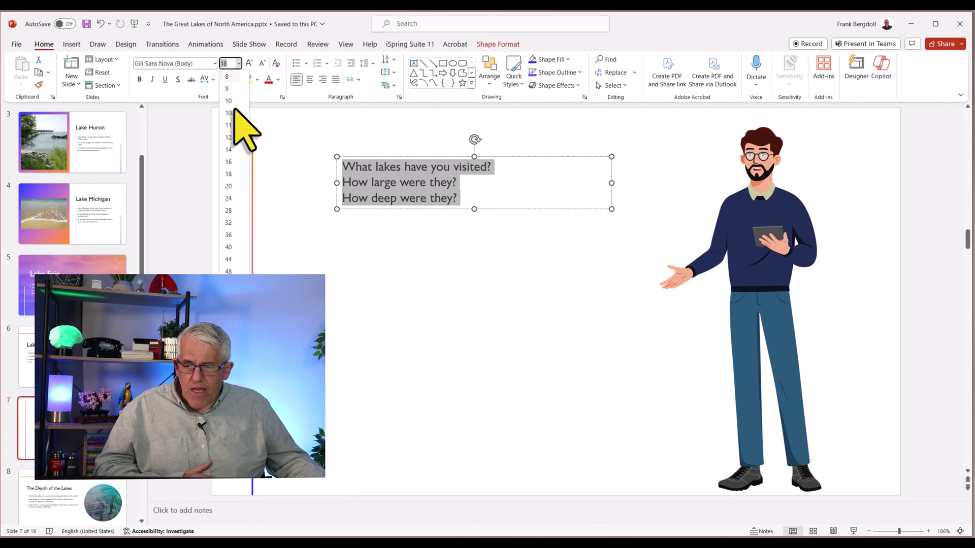
left_click(231, 223)
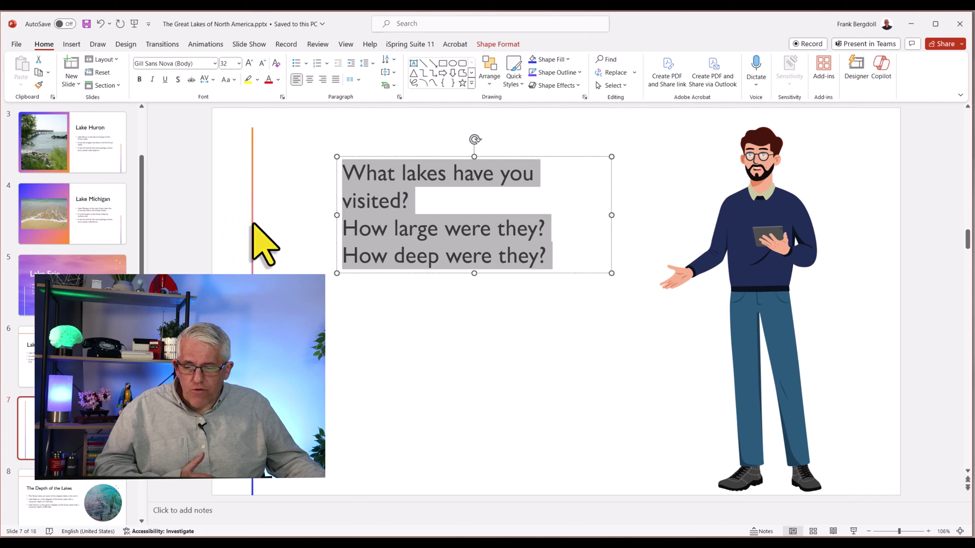
left_click(372, 280)
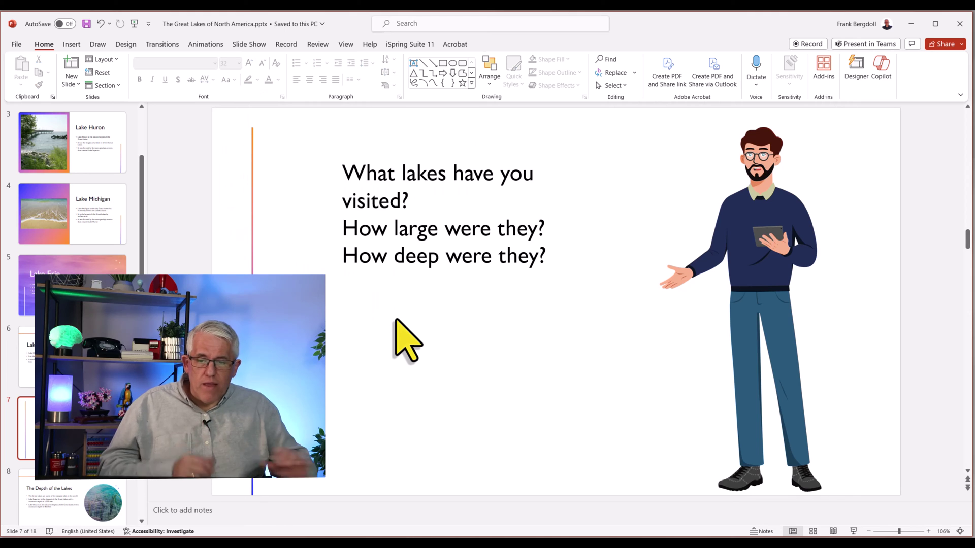
- Insert the Map illustration from iSpring Suite's Objects library, filtered to illustrations
left_click(408, 45)
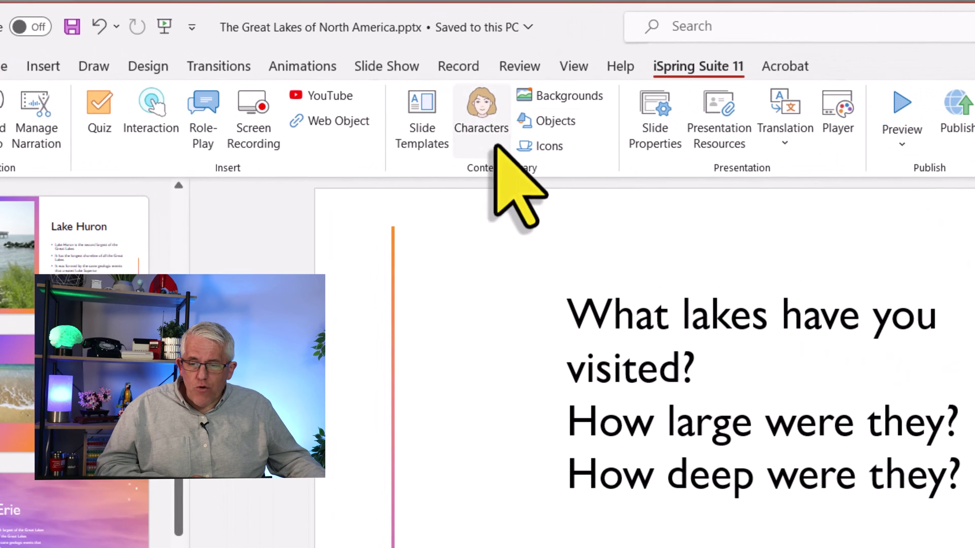
left_click(554, 123)
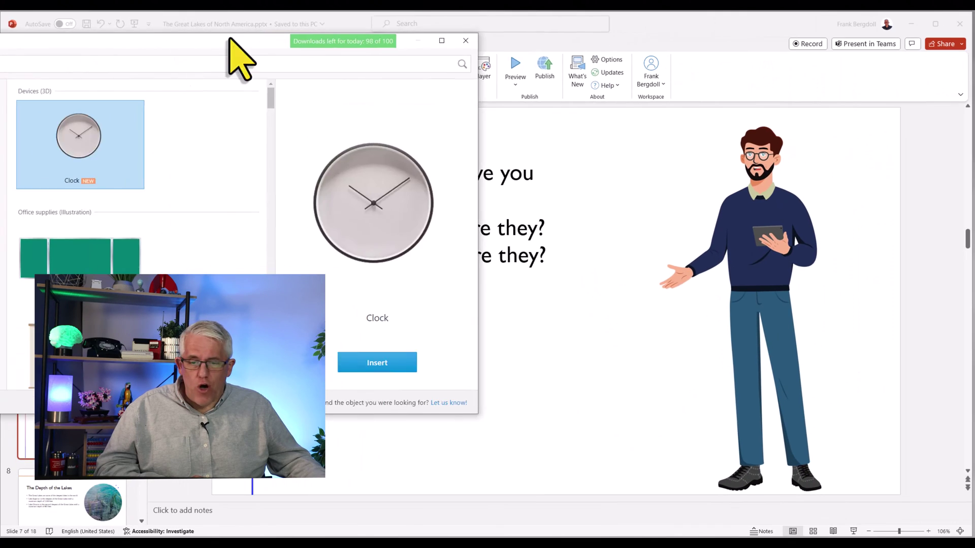
left_click(201, 145)
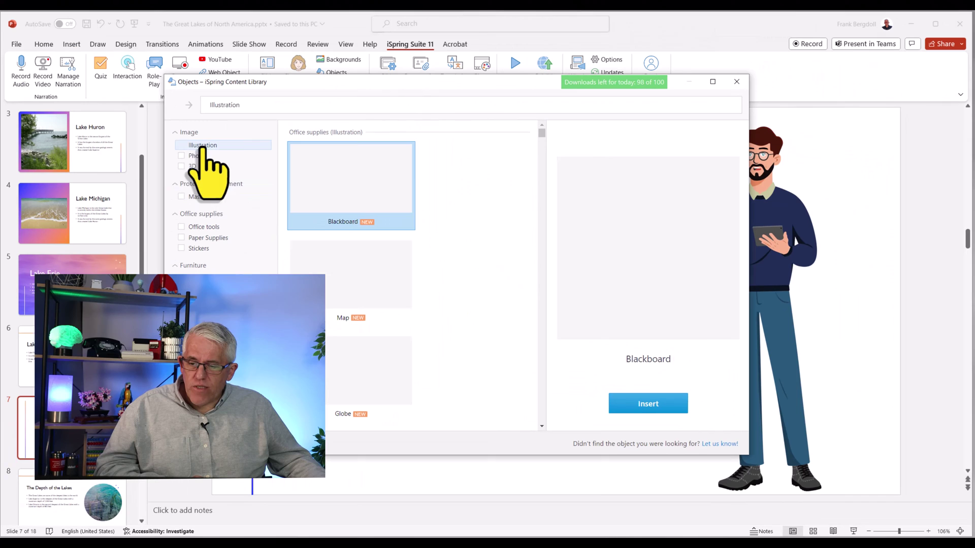
left_click(363, 300)
left_click(630, 406)
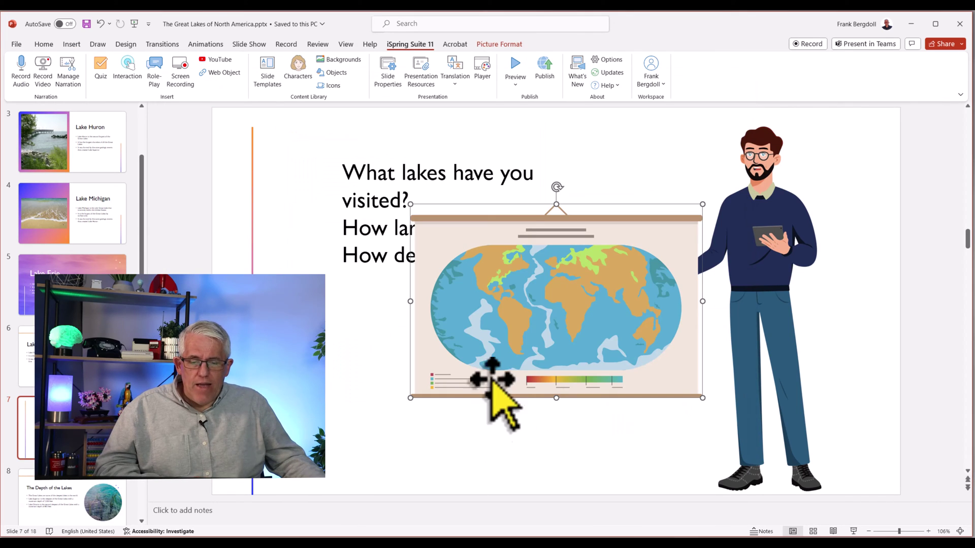
- Move the map below the questions beside the character and enlarge it
left_click_drag(498, 378, 374, 425)
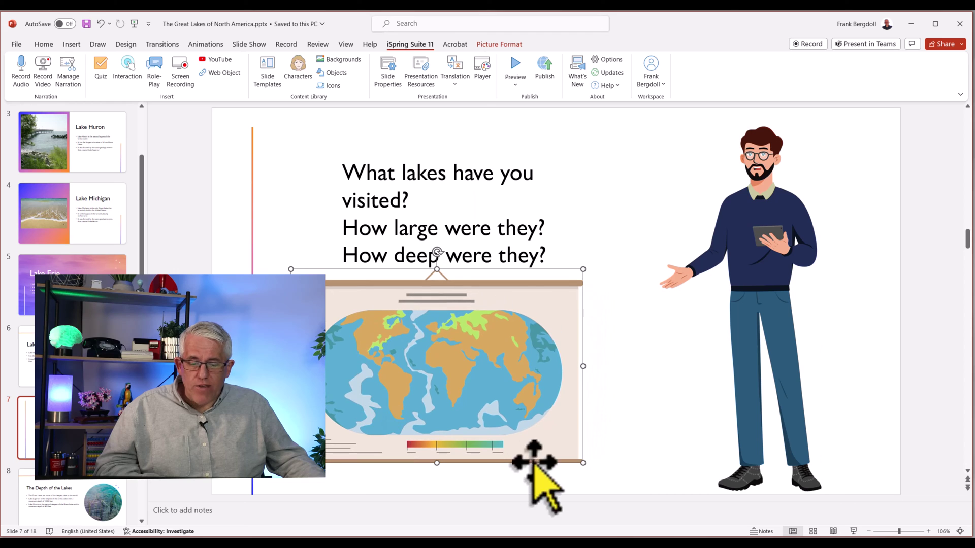
left_click_drag(583, 463, 617, 481)
left_click_drag(483, 446, 500, 426)
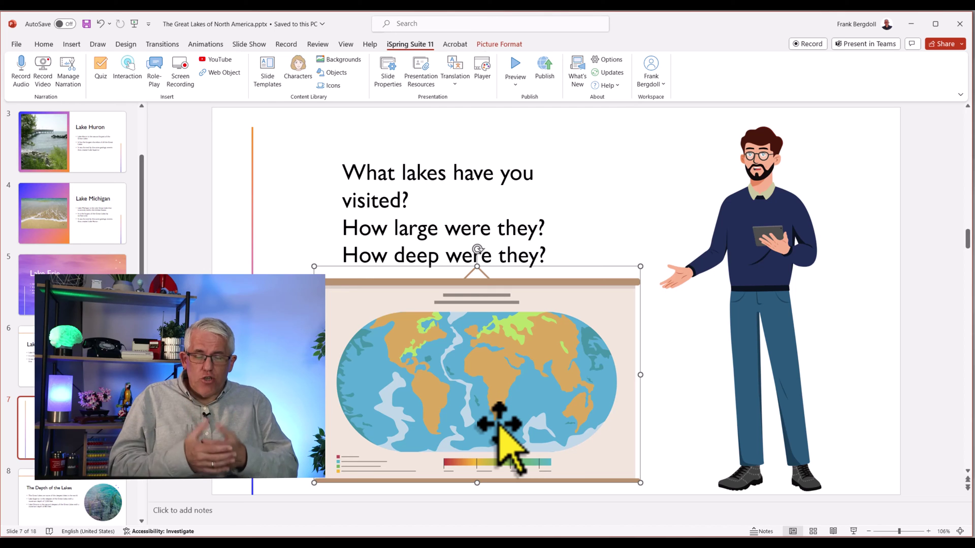
left_click(623, 224)
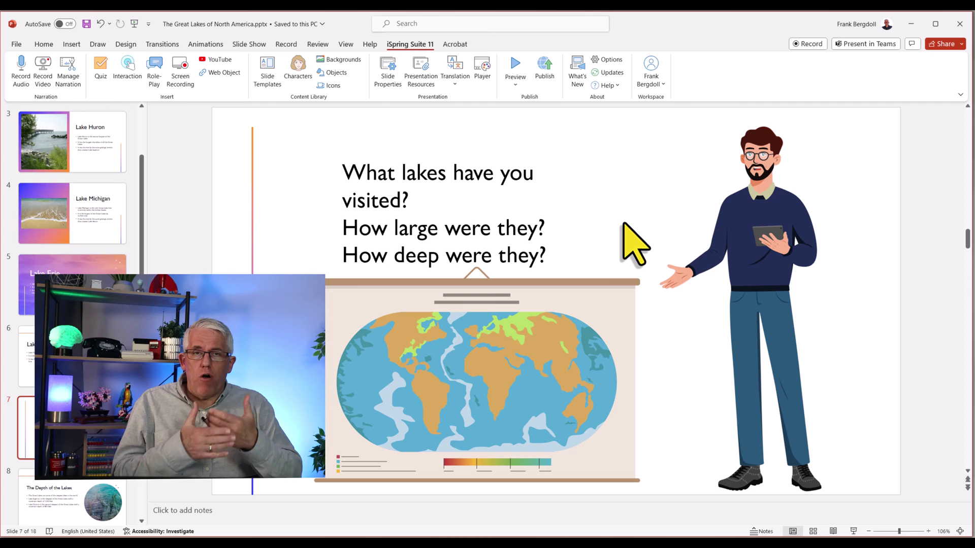